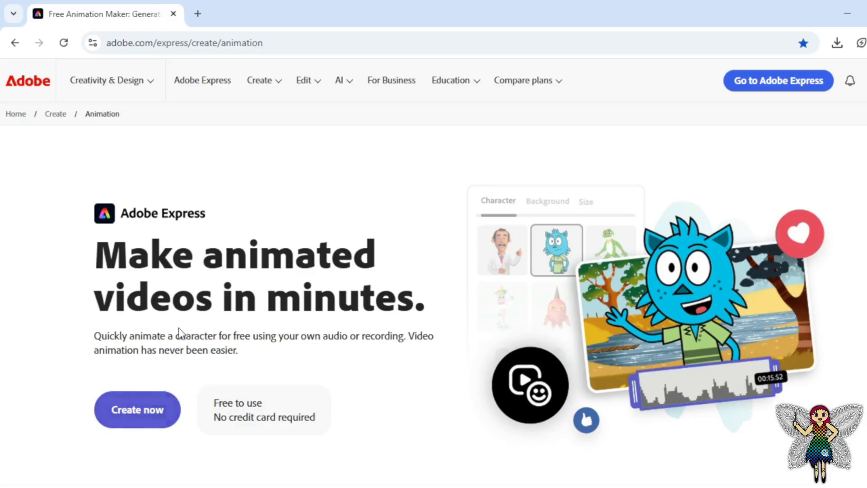
# Start creating an animated character video and choose the Medusa character from the Creatures category.
pyautogui.click(158, 409)
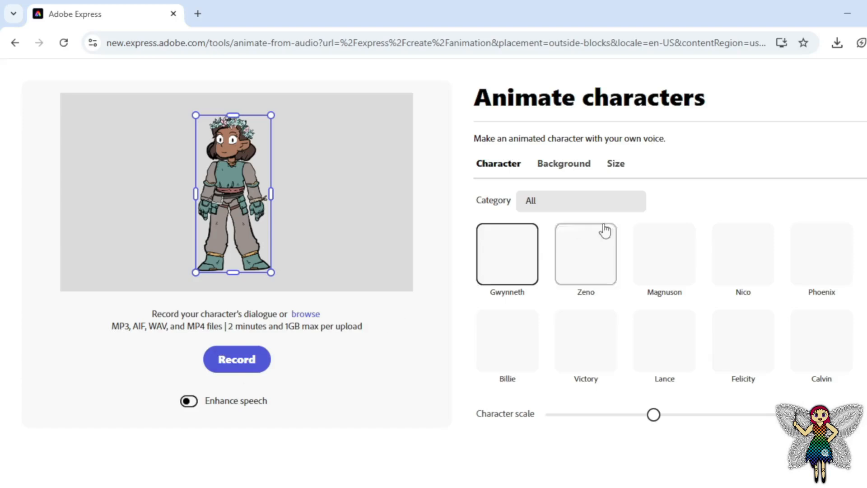
pyautogui.click(636, 208)
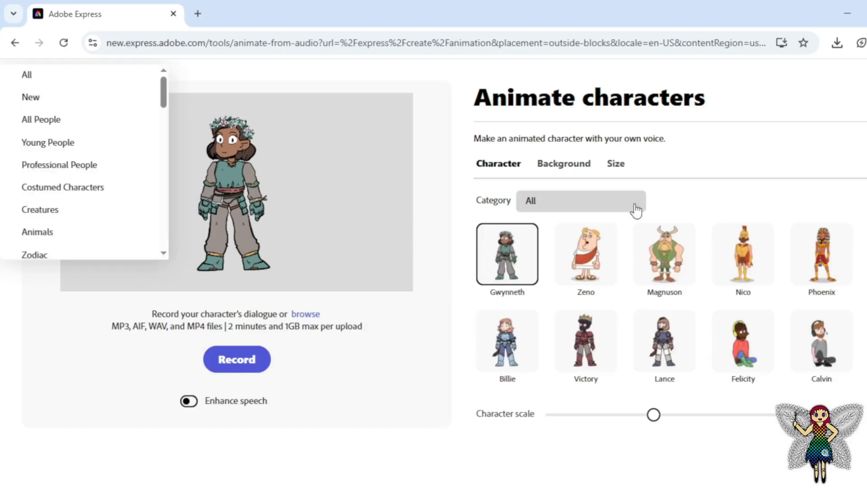
pyautogui.click(635, 206)
pyautogui.click(635, 206)
pyautogui.moveTo(165, 98); pyautogui.dragTo(167, 153)
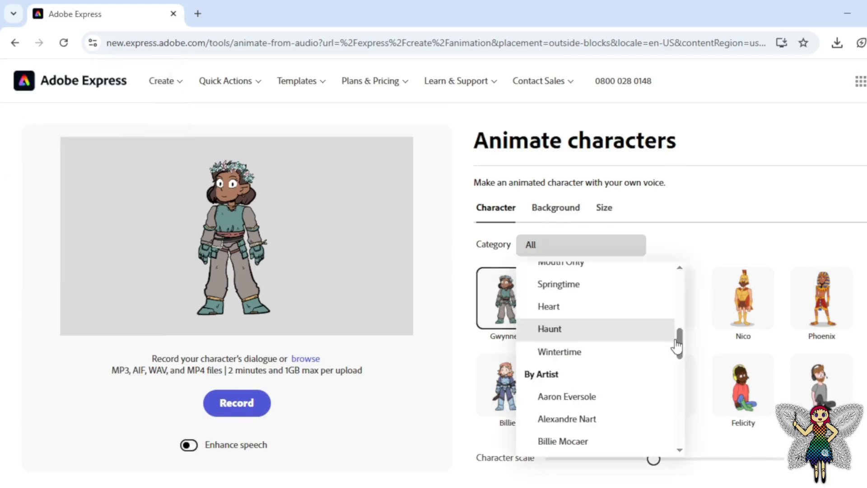
pyautogui.moveTo(684, 338); pyautogui.dragTo(683, 317)
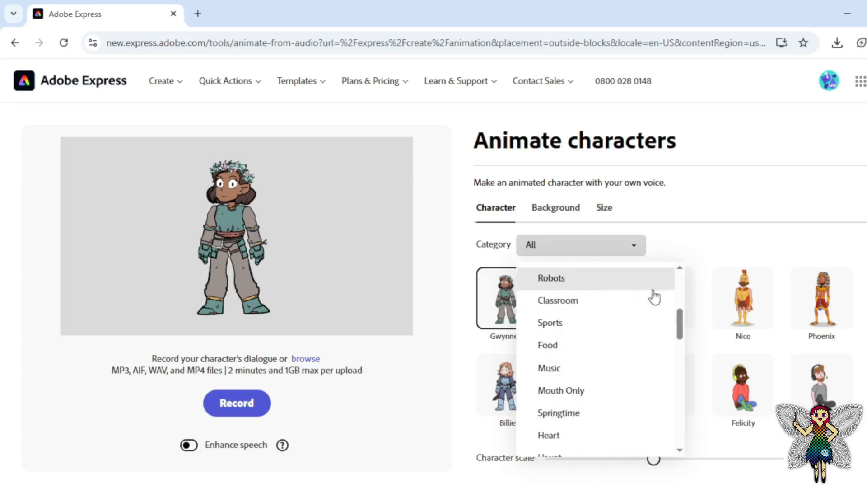
pyautogui.moveTo(681, 332); pyautogui.dragTo(682, 304)
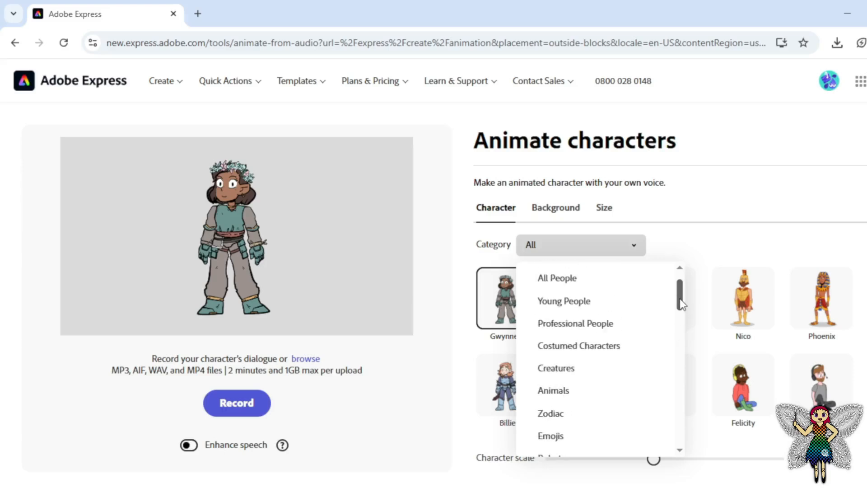
pyautogui.click(556, 369)
pyautogui.click(504, 310)
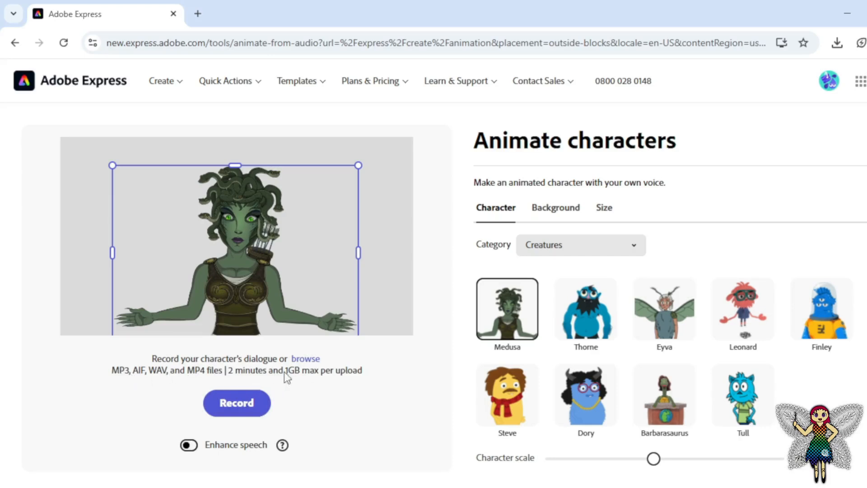
# Animate Medusa with the Recording0080 audio file and play the resulting preview.
pyautogui.click(306, 359)
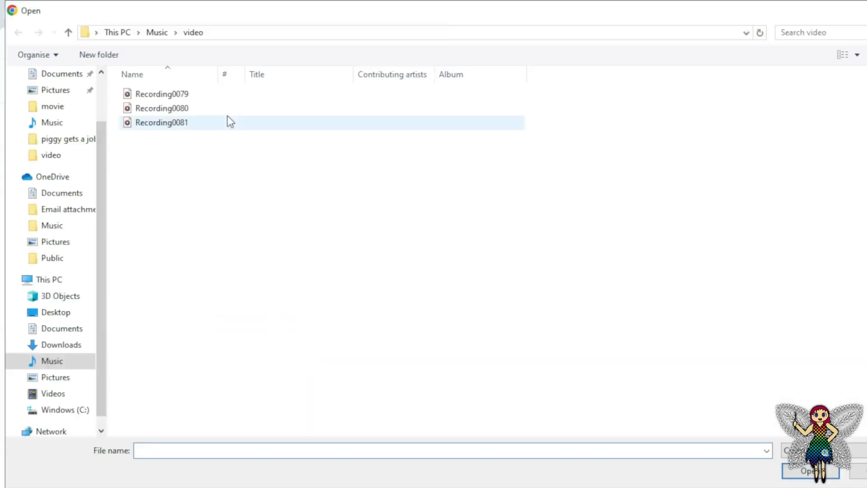
pyautogui.click(194, 109)
pyautogui.doubleClick(196, 113)
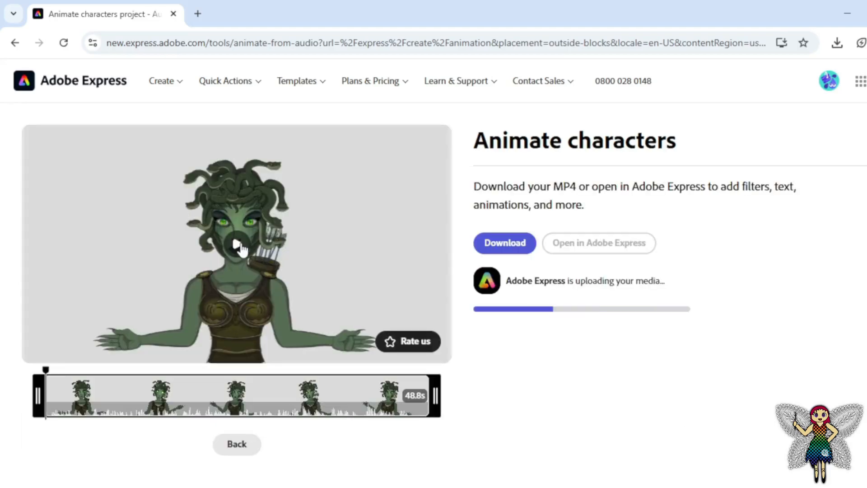
pyautogui.click(238, 246)
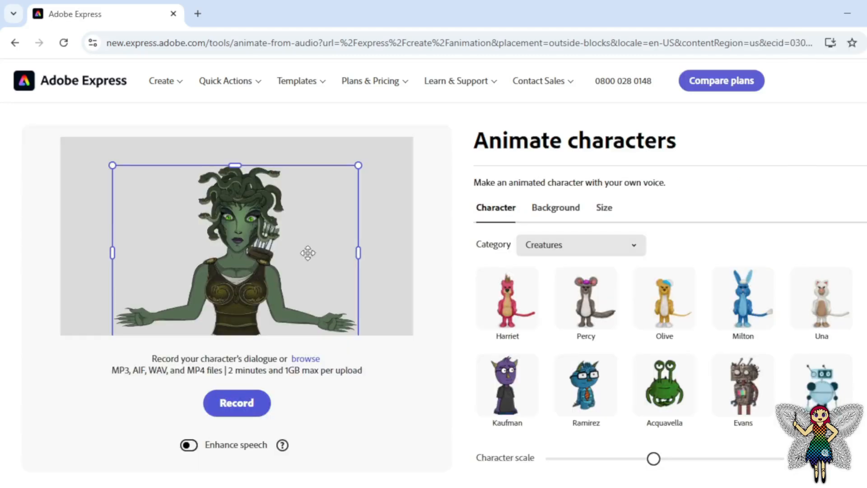
# Try the Dungeon, Minimalist Hike and Night Sky Landings backgrounds behind Medusa.
pyautogui.click(557, 208)
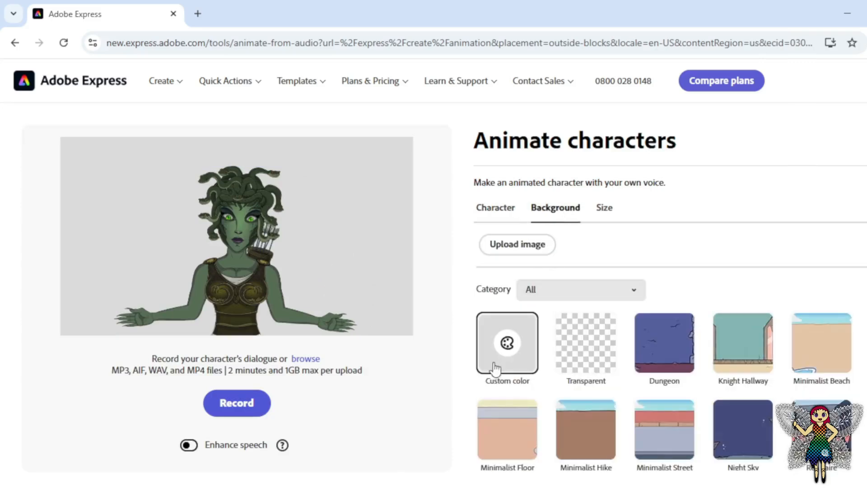
pyautogui.click(661, 351)
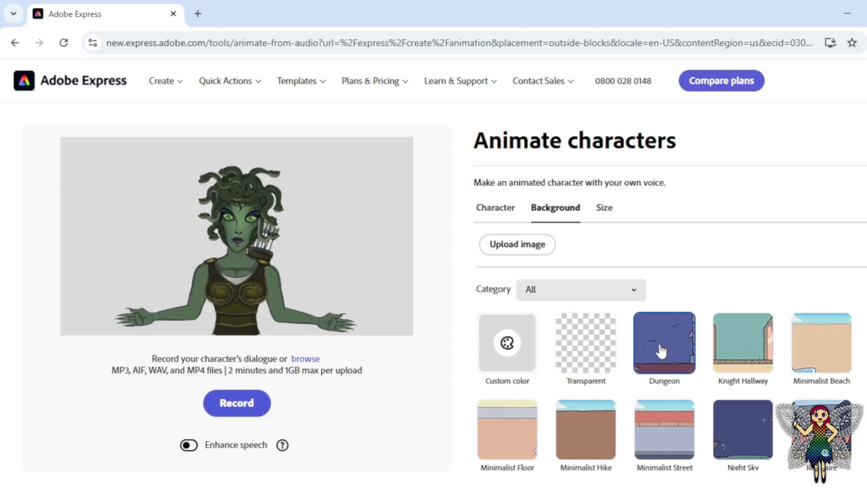
pyautogui.click(591, 446)
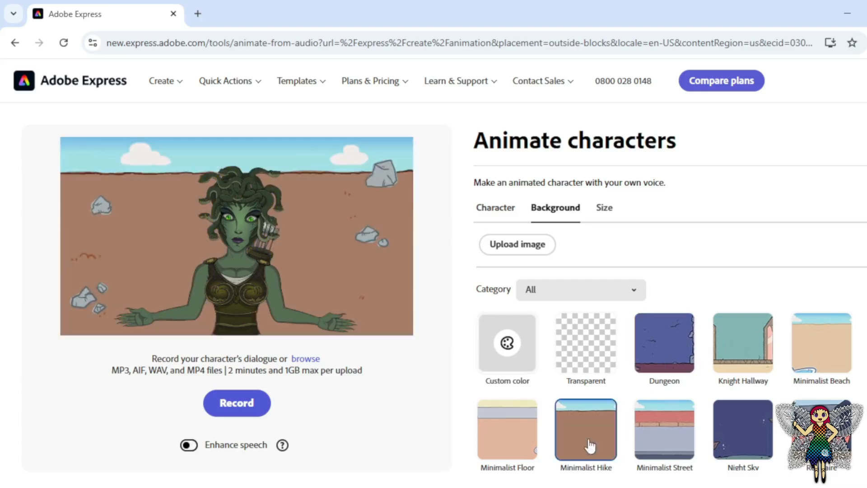
pyautogui.click(765, 435)
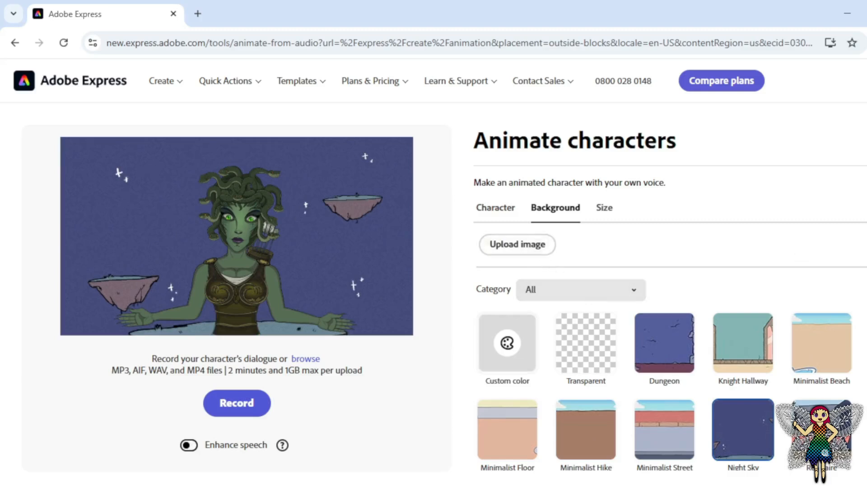
# Try further backgrounds behind Medusa, including Gaming Chair Red, Picket Fence, Grey Starburst, Transparent and Minimalist Floor.
pyautogui.scroll(-10, 755, 296)
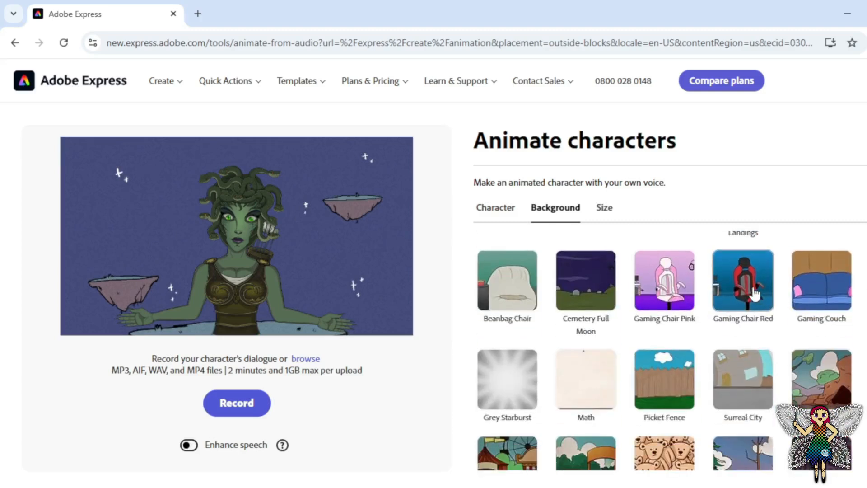
pyautogui.click(755, 294)
pyautogui.click(646, 382)
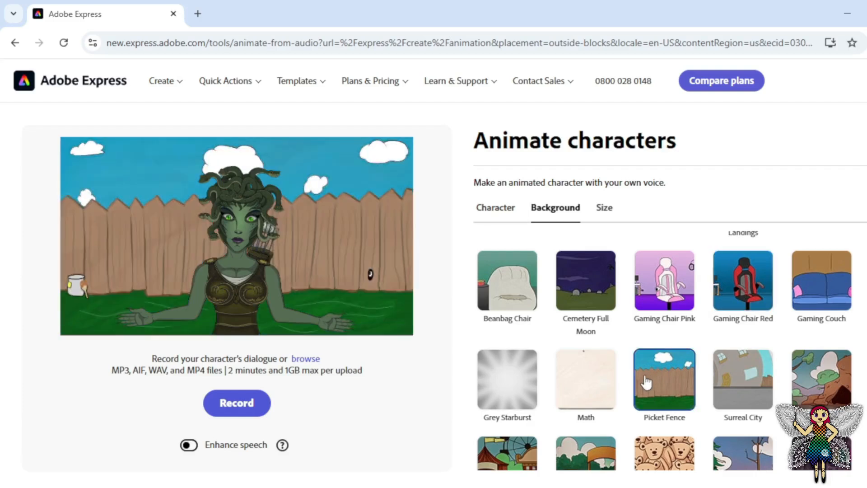
pyautogui.click(516, 389)
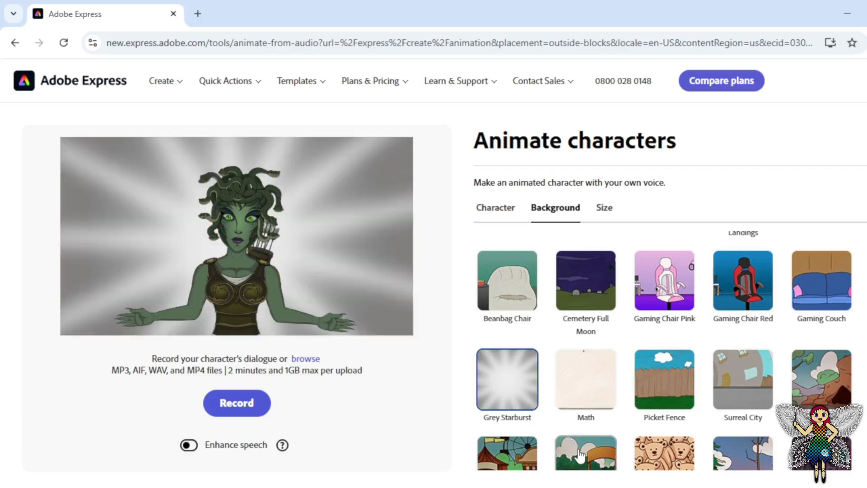
pyautogui.click(580, 455)
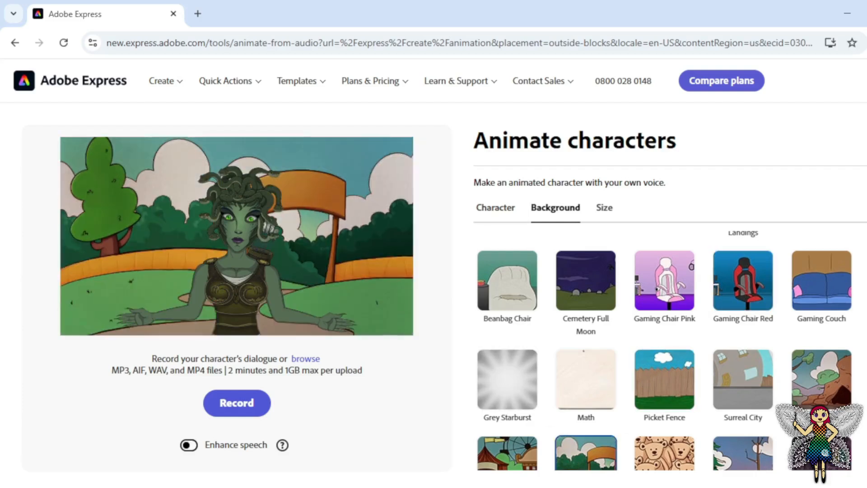
pyautogui.scroll(-8, 664, 352)
pyautogui.scroll(10, 585, 376)
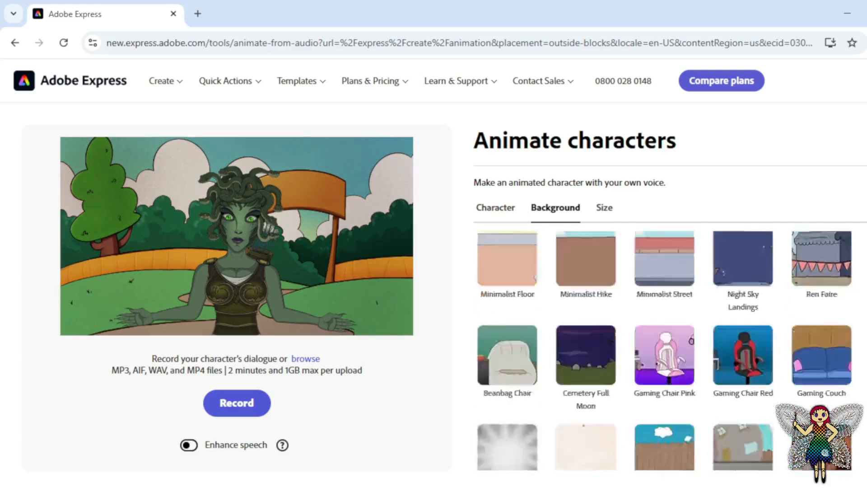
pyautogui.click(585, 376)
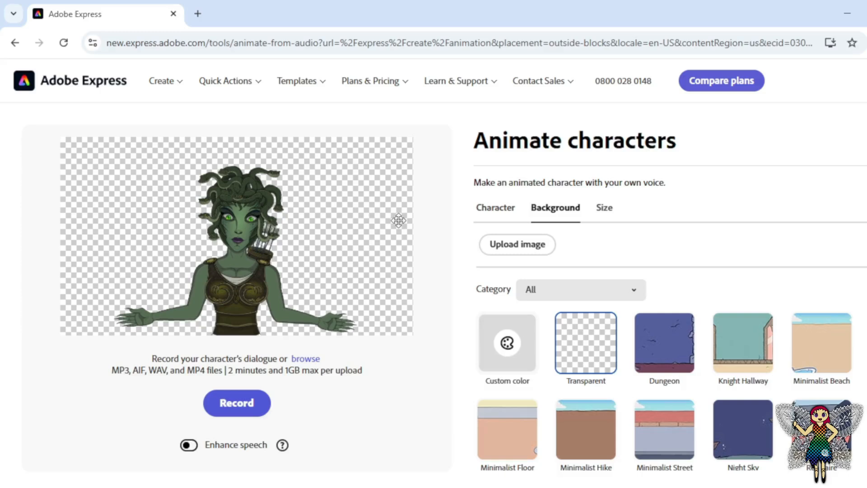
pyautogui.click(526, 437)
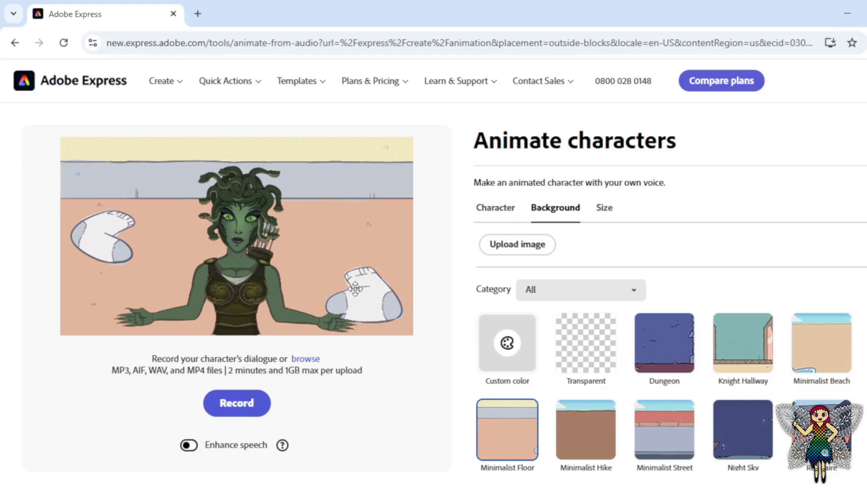
# Examine the platform presets offered for the video's aspect ratio, leaving the YouTube landscape size selected.
pyautogui.click(610, 215)
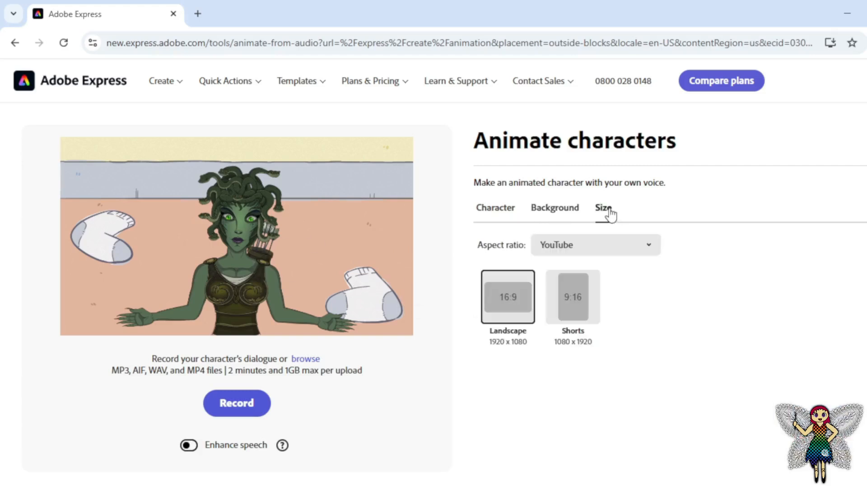
pyautogui.click(653, 246)
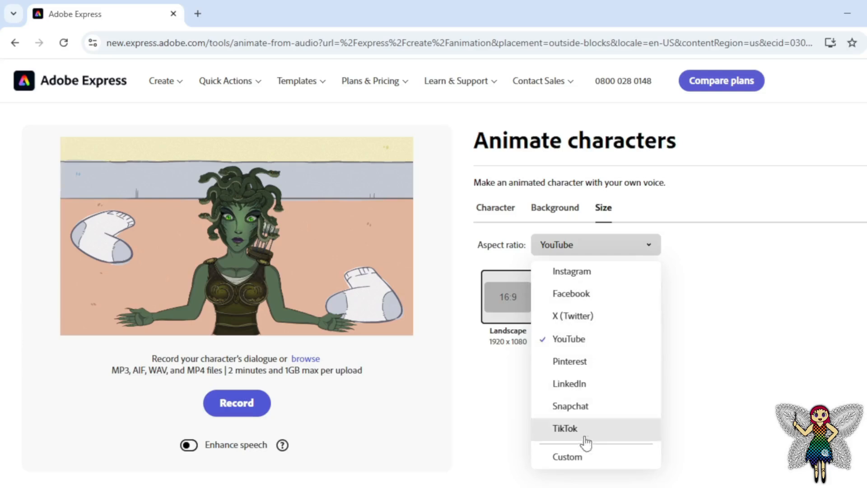
pyautogui.click(454, 281)
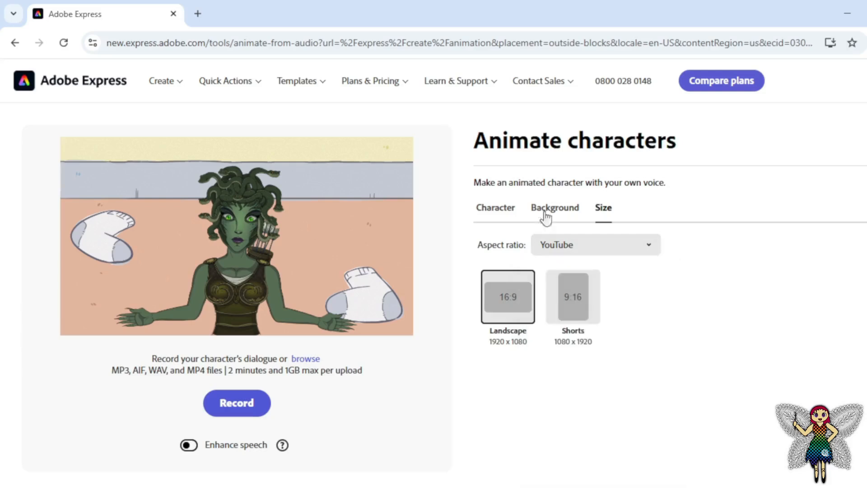
# Upload the custom beach image with the rainbow-haired cartoon character as the background.
pyautogui.click(554, 212)
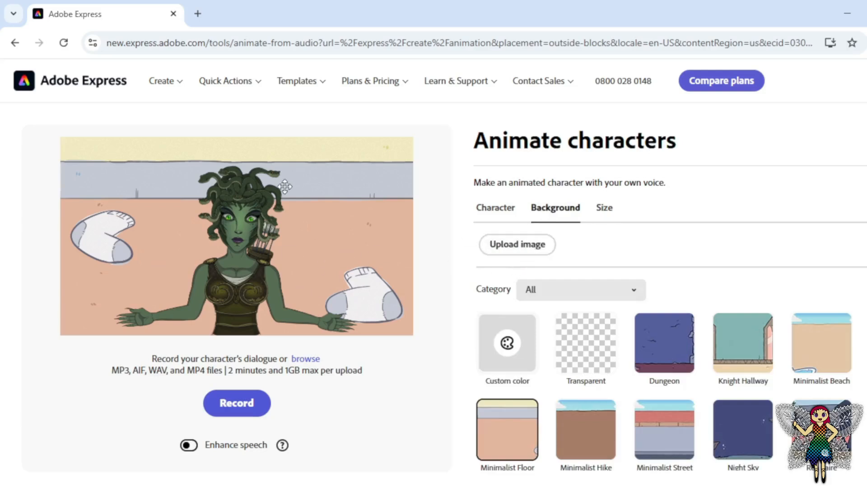
pyautogui.click(517, 246)
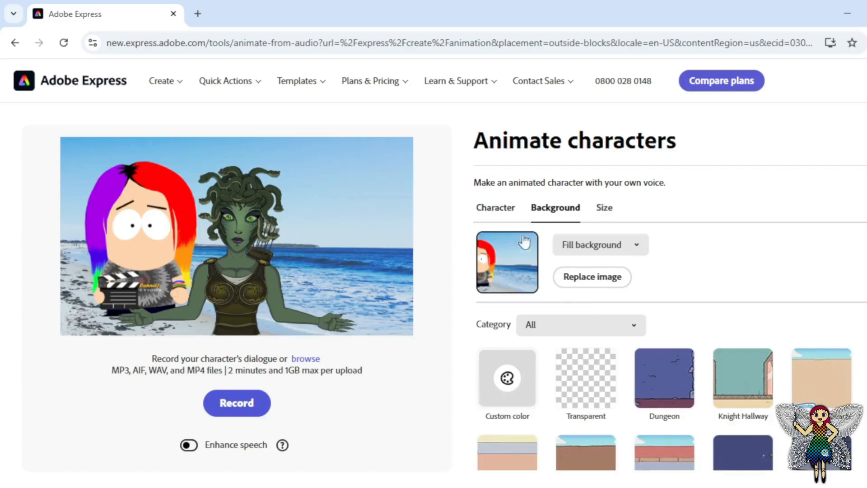
# Replace Medusa with the Friendly mouth from the Mouth Only category, shrunk and positioned on the cartoon character's face.
pyautogui.click(495, 214)
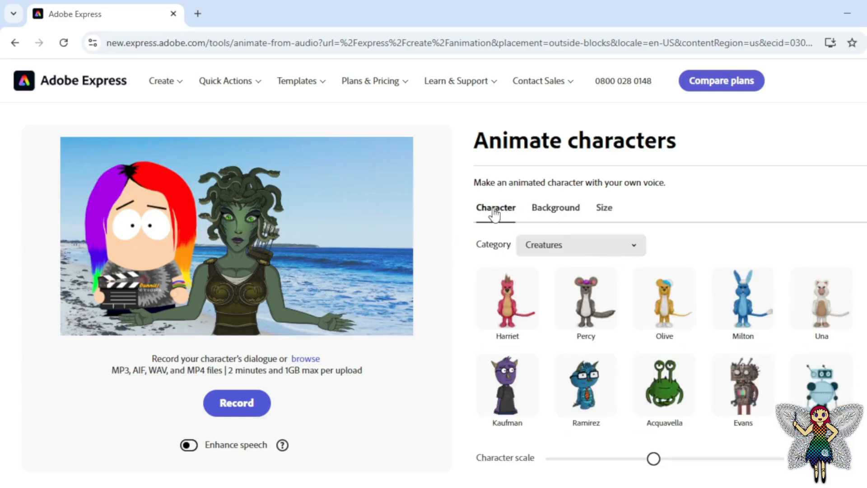
pyautogui.click(637, 246)
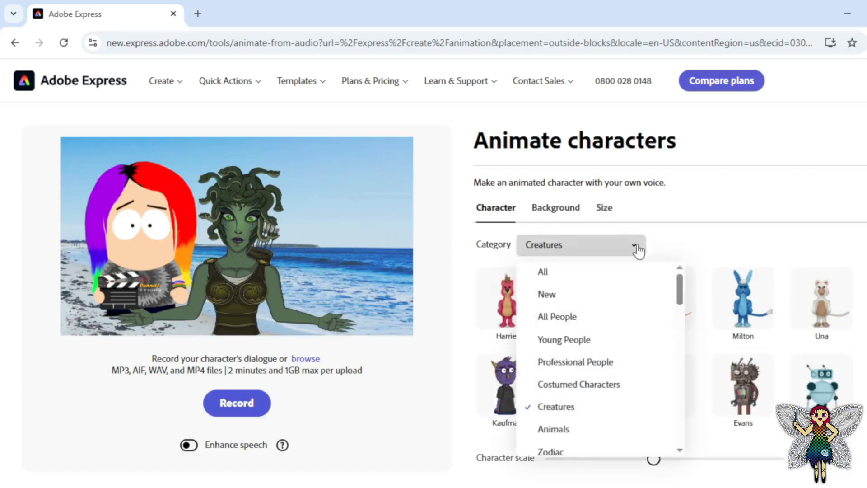
pyautogui.moveTo(678, 286); pyautogui.dragTo(690, 329)
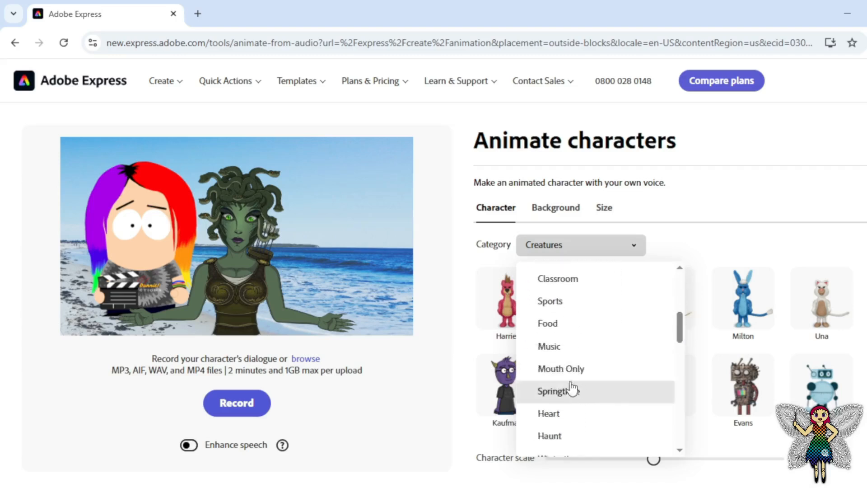
pyautogui.click(563, 369)
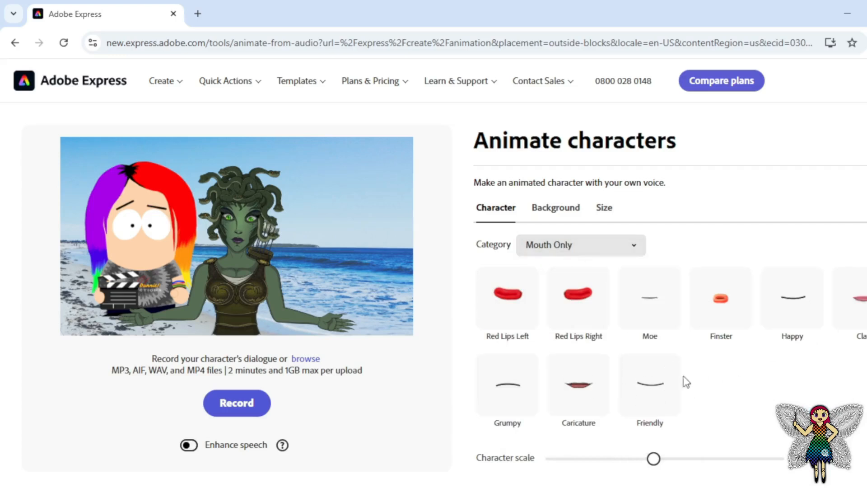
pyautogui.click(658, 397)
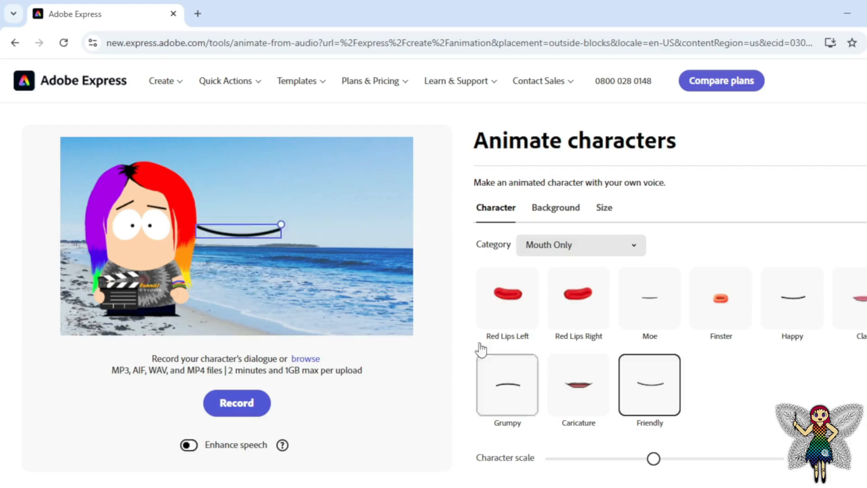
pyautogui.moveTo(281, 223); pyautogui.dragTo(142, 243)
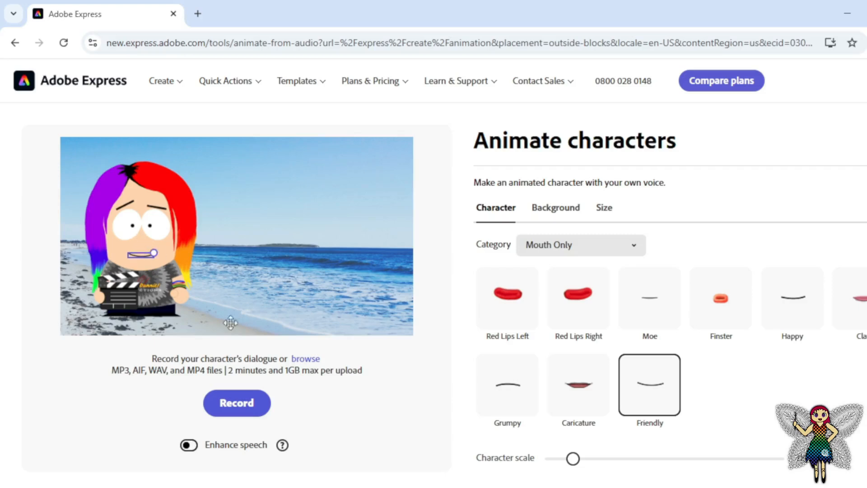
# Animate the Friendly mouth with the Recording0081 audio file and play the resulting preview.
pyautogui.click(307, 360)
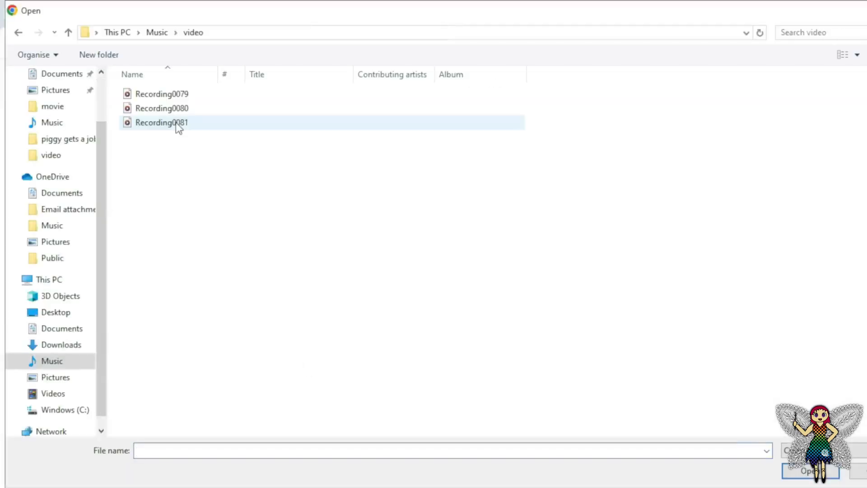
pyautogui.doubleClick(175, 123)
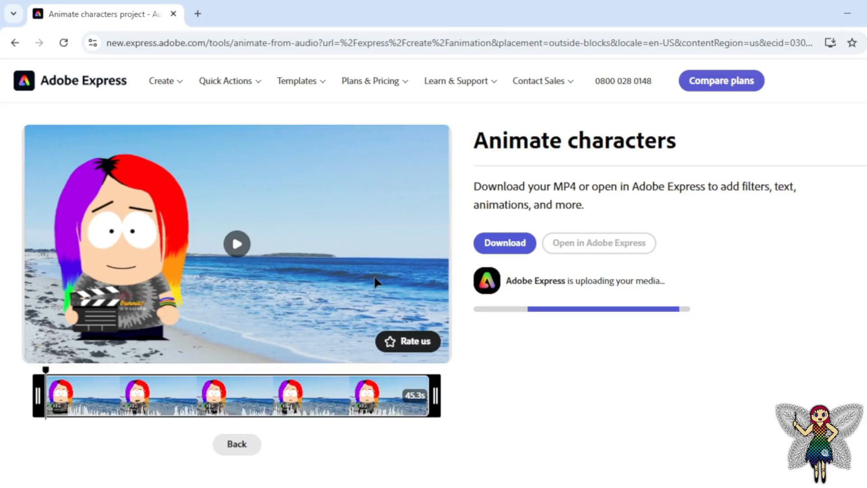
pyautogui.click(236, 244)
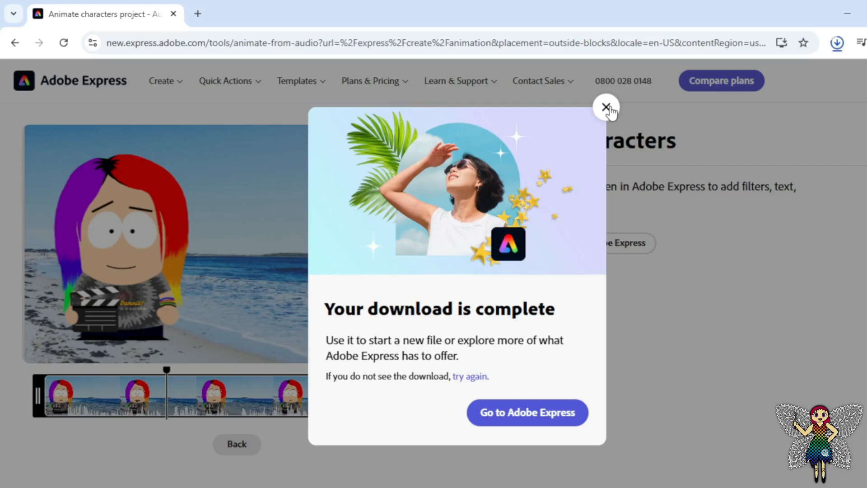
# Dismiss the download completion message and return to the character editing page.
pyautogui.click(606, 108)
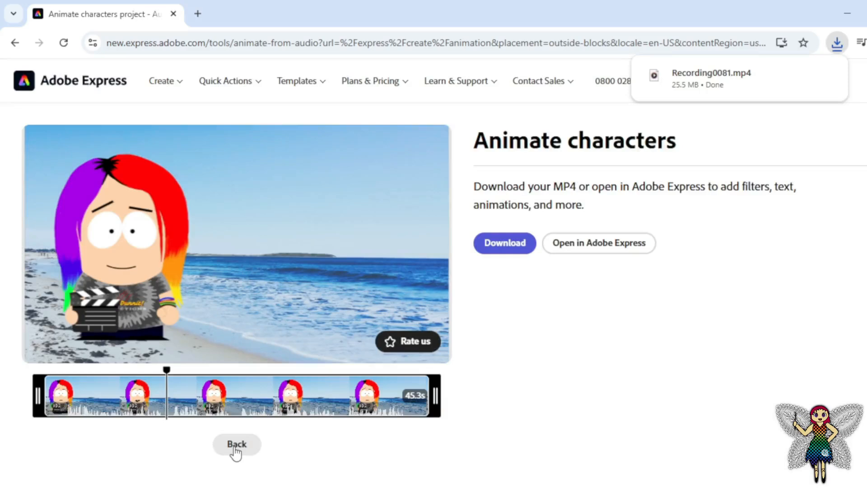
pyautogui.click(236, 445)
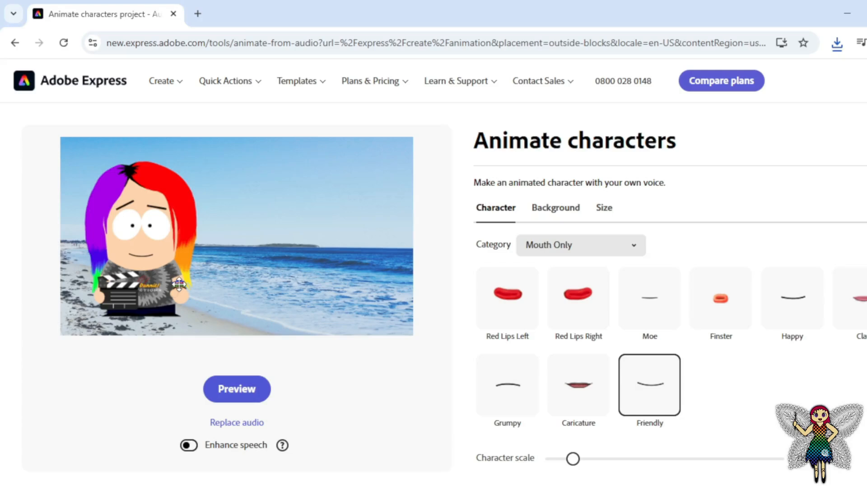